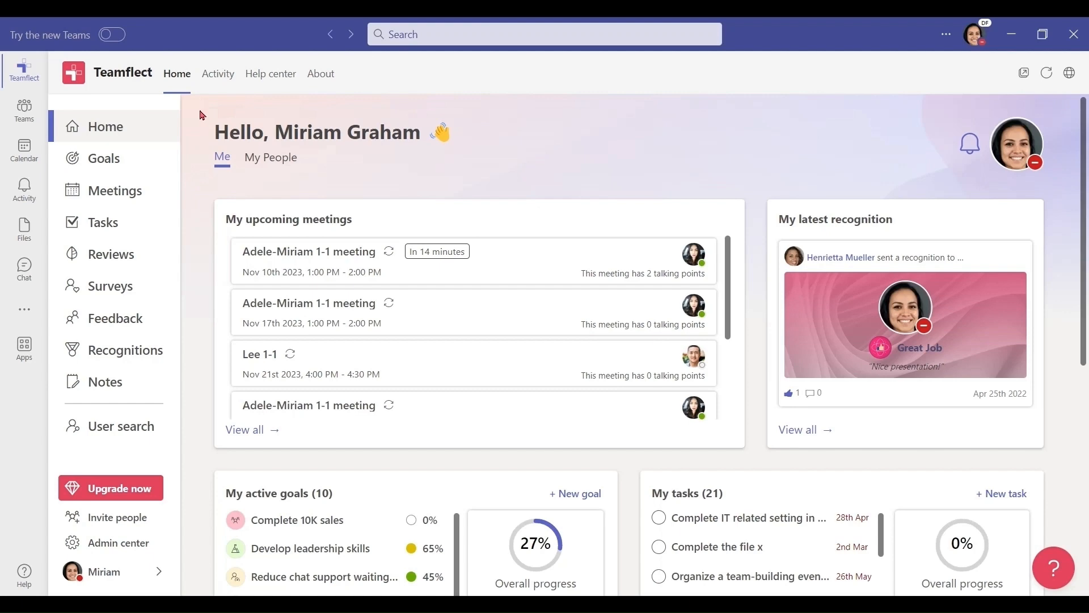
Step: Find the marketing assistant through the user search and examine the contact information on the profile, including the job level and salary visibility
click(96, 430)
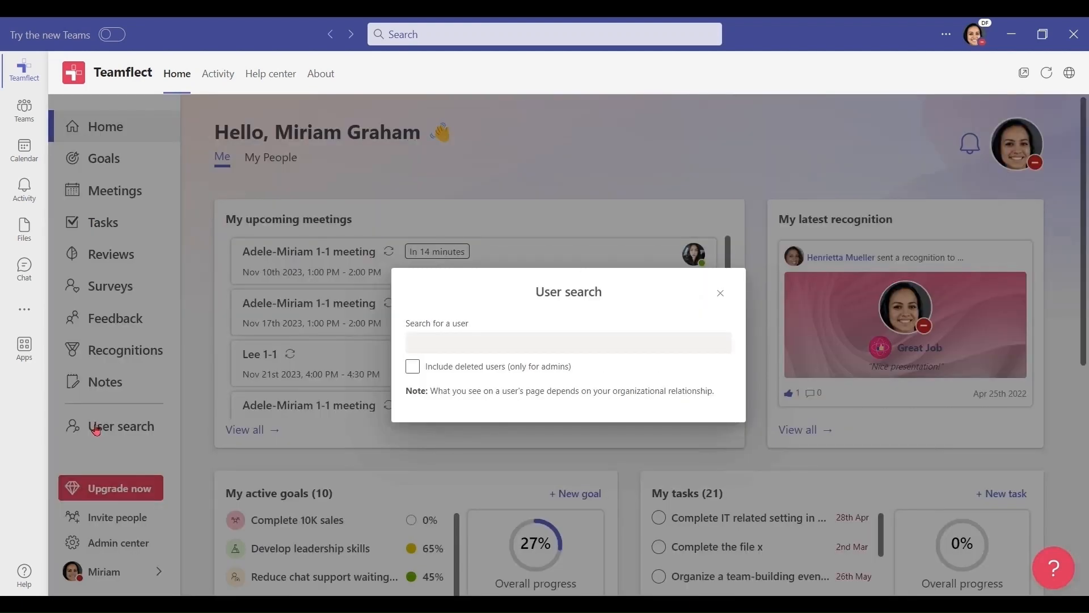
click(417, 340)
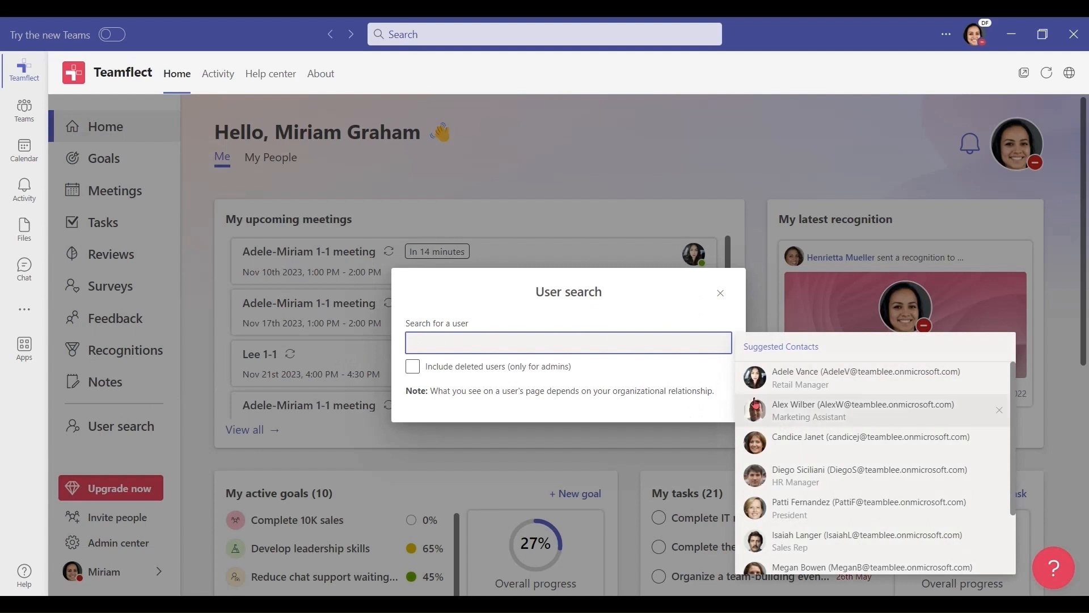
click(783, 412)
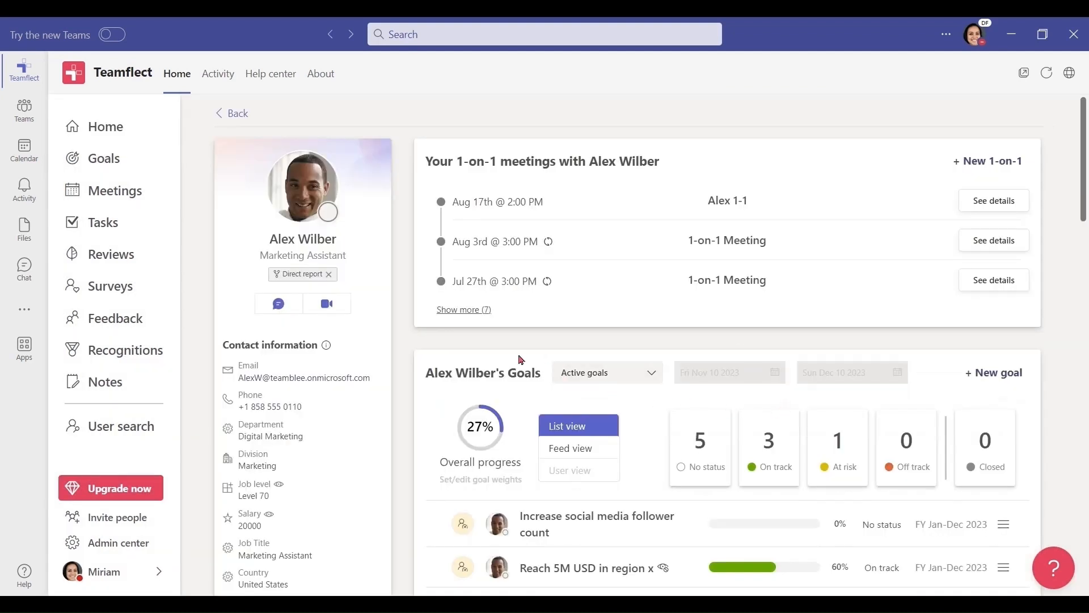
scroll(403, 340, down, 3)
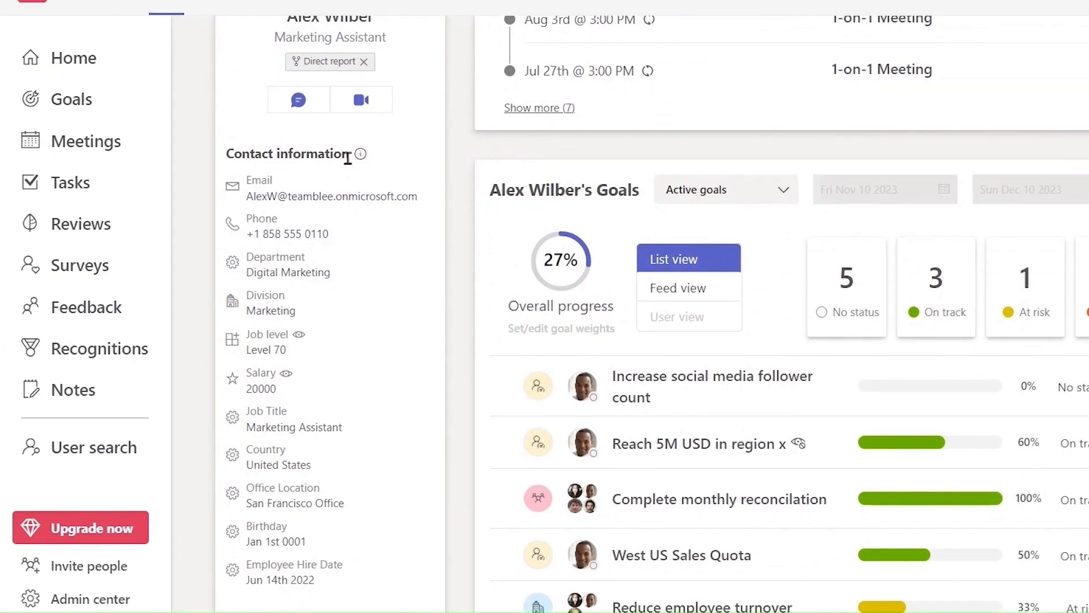
mouse_move(358, 158)
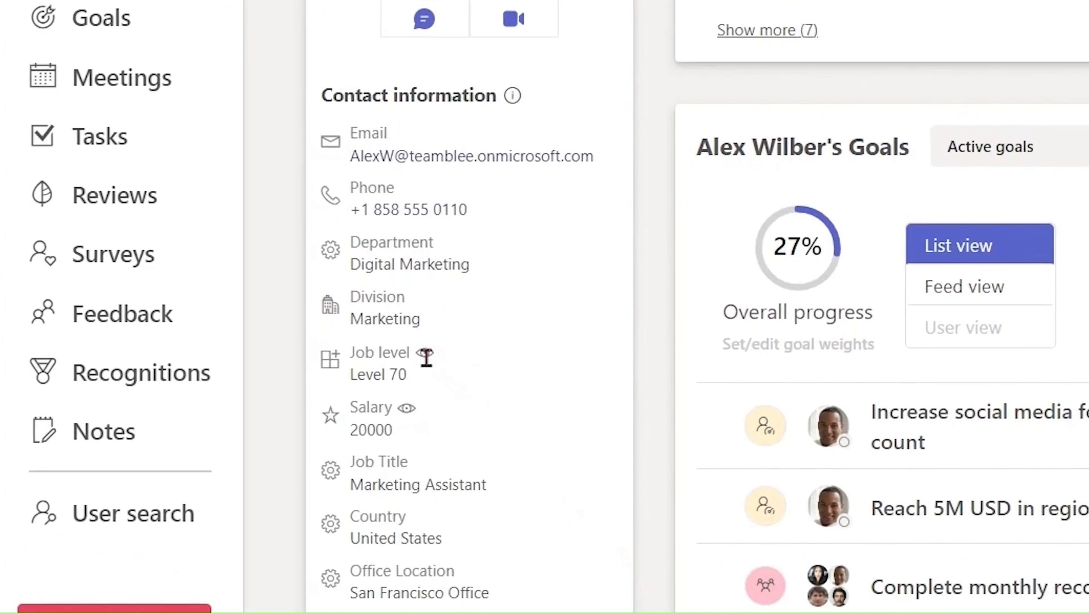
mouse_move(426, 356)
mouse_move(409, 408)
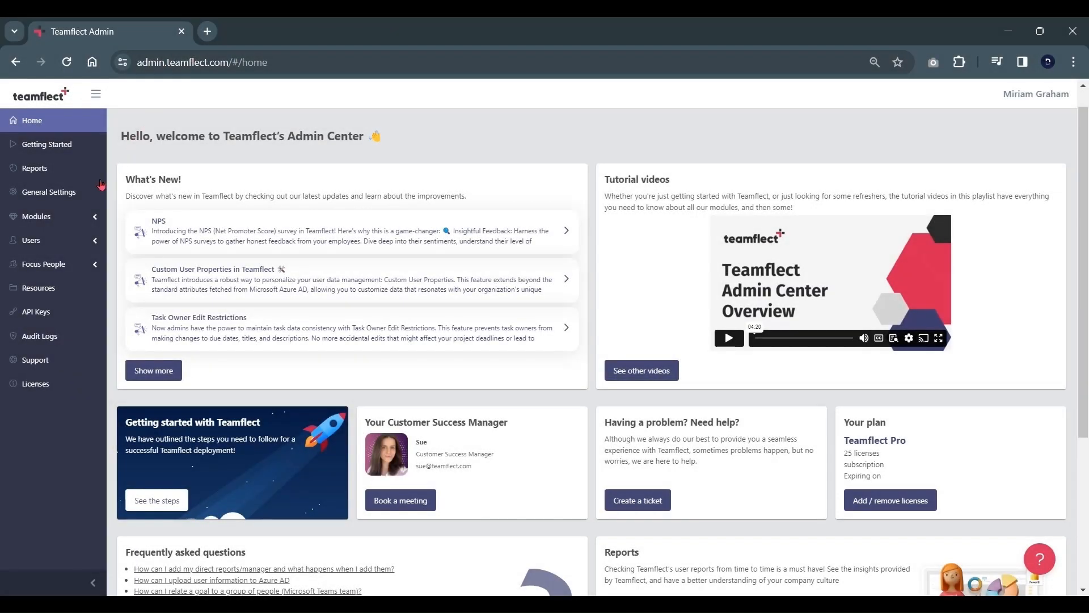
Step: Switch to the Teamflect Admin Center in the browser and open the list of user attributes
click(59, 239)
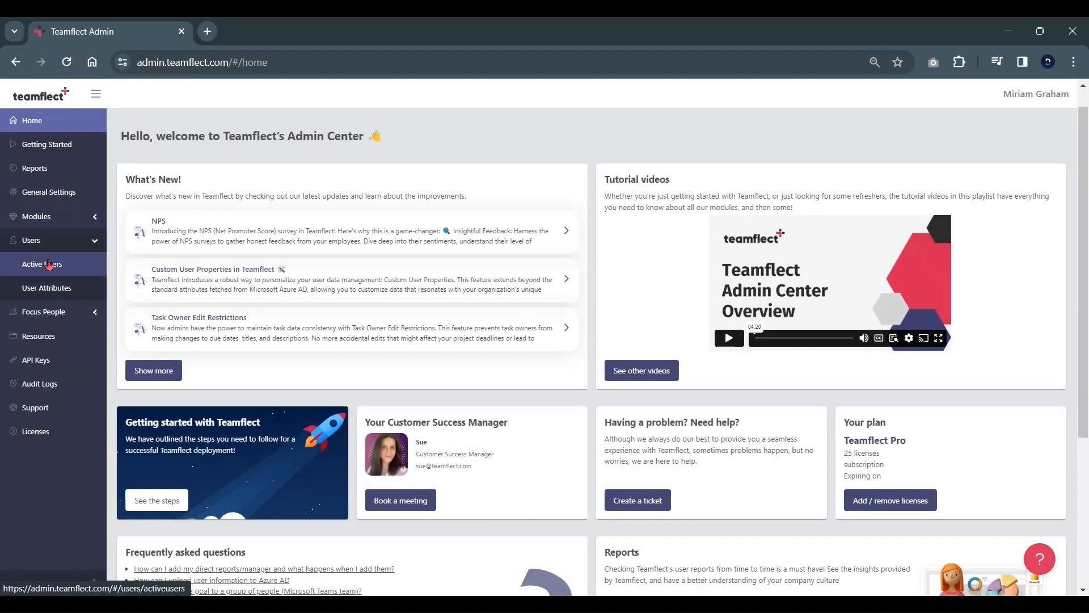
click(36, 289)
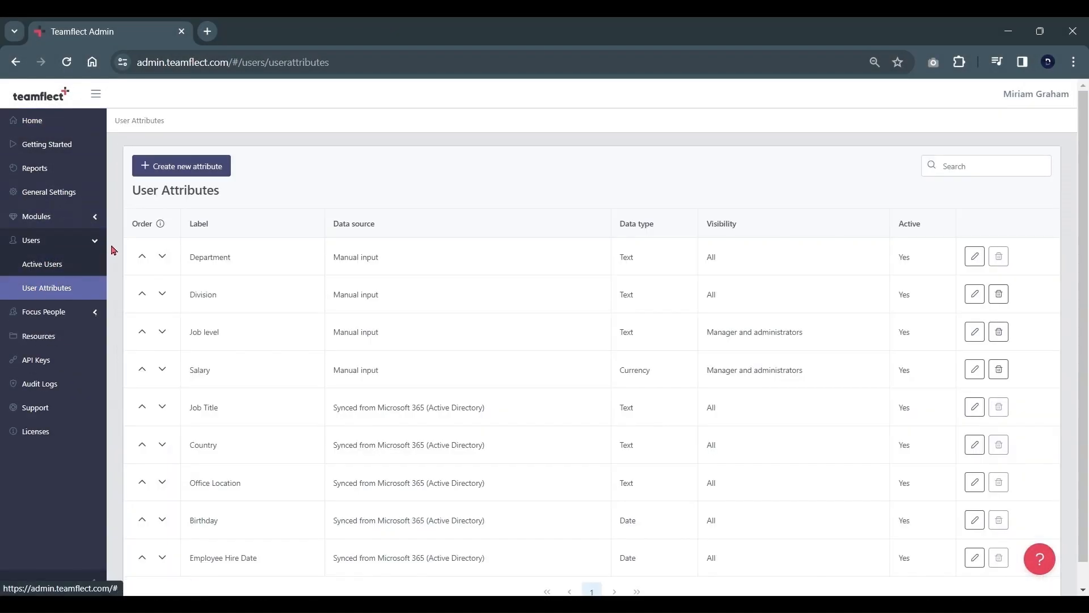
scroll(115, 249, down, 1)
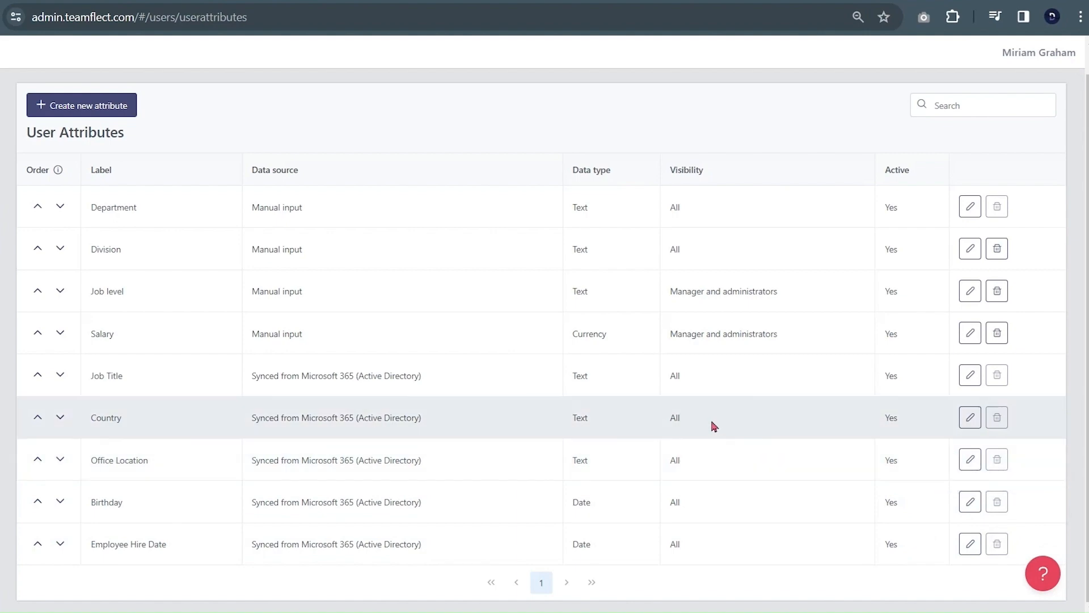
Step: Review the data source choices in the Country attribute's settings and close them without submitting
click(970, 418)
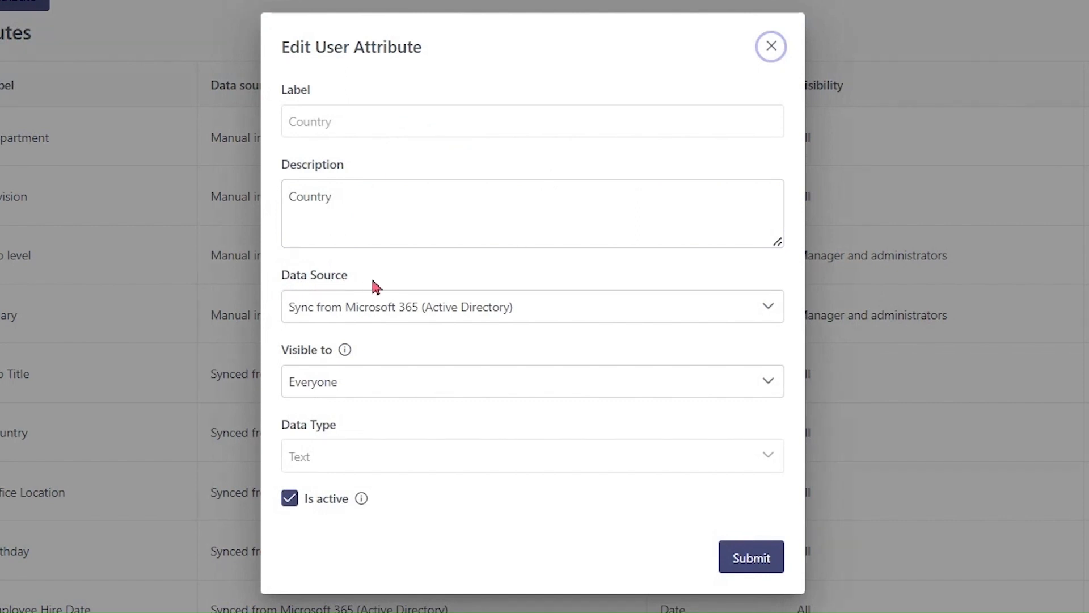
click(525, 309)
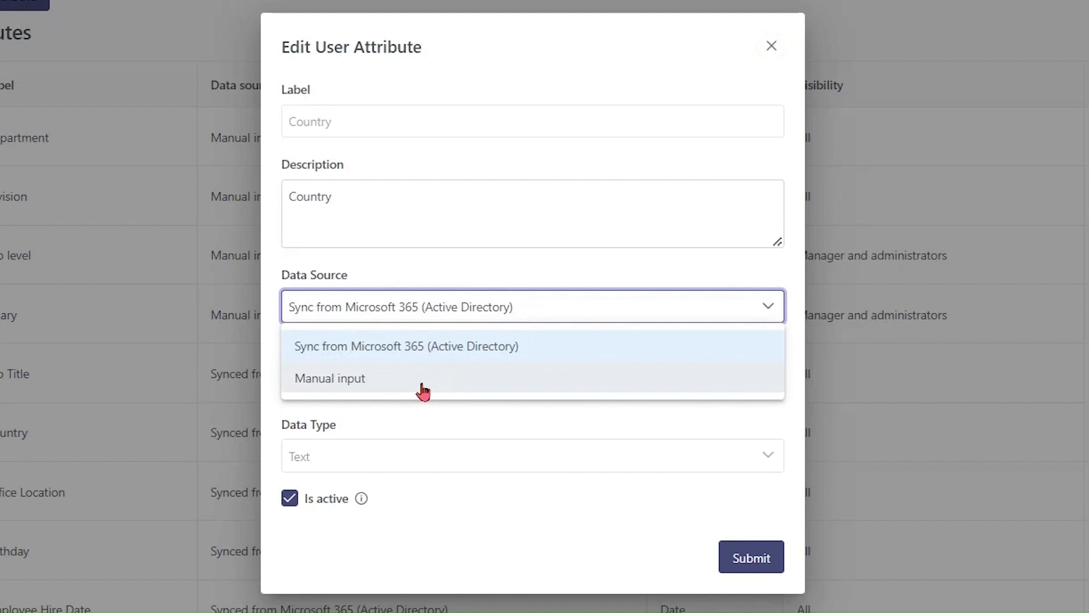
click(560, 275)
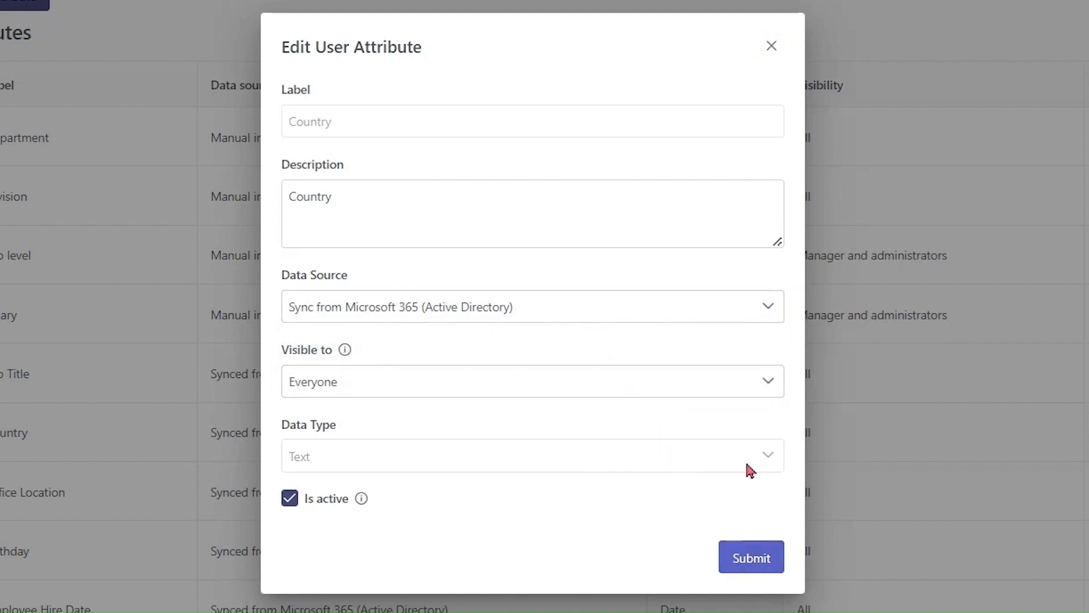
click(756, 63)
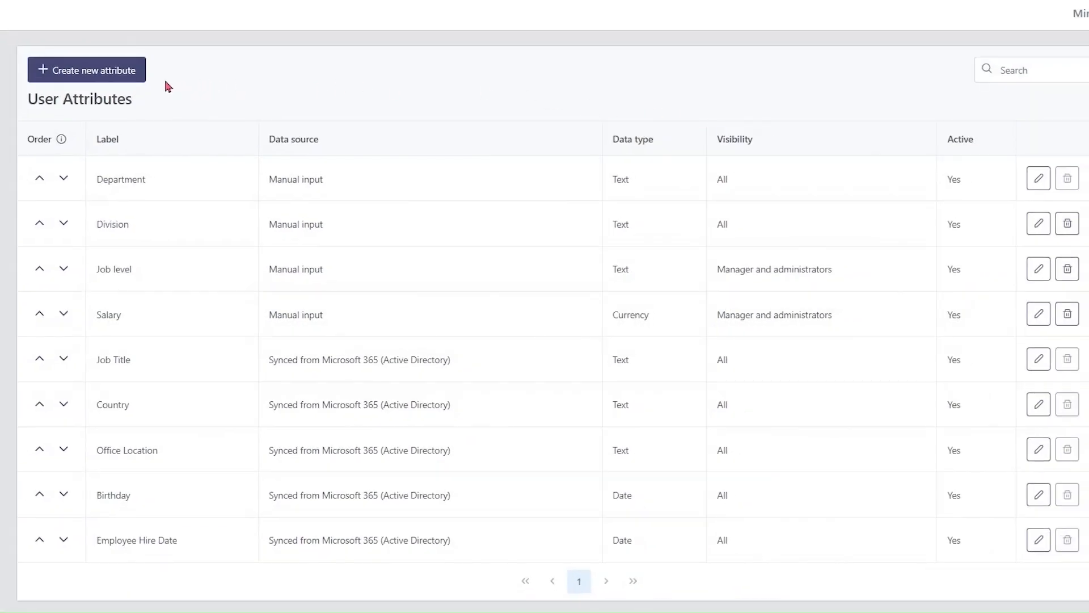
Step: Start a new user attribute labelled "Remote Work Preference:" and make it visible to Everyone
click(130, 79)
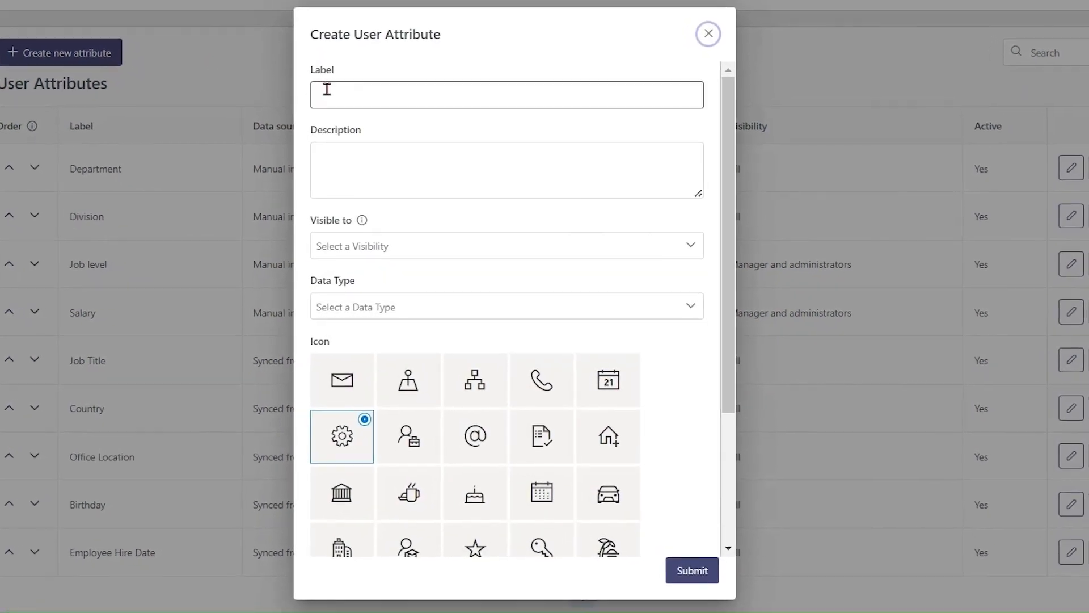
click(327, 89)
text(Remote Work Preference)
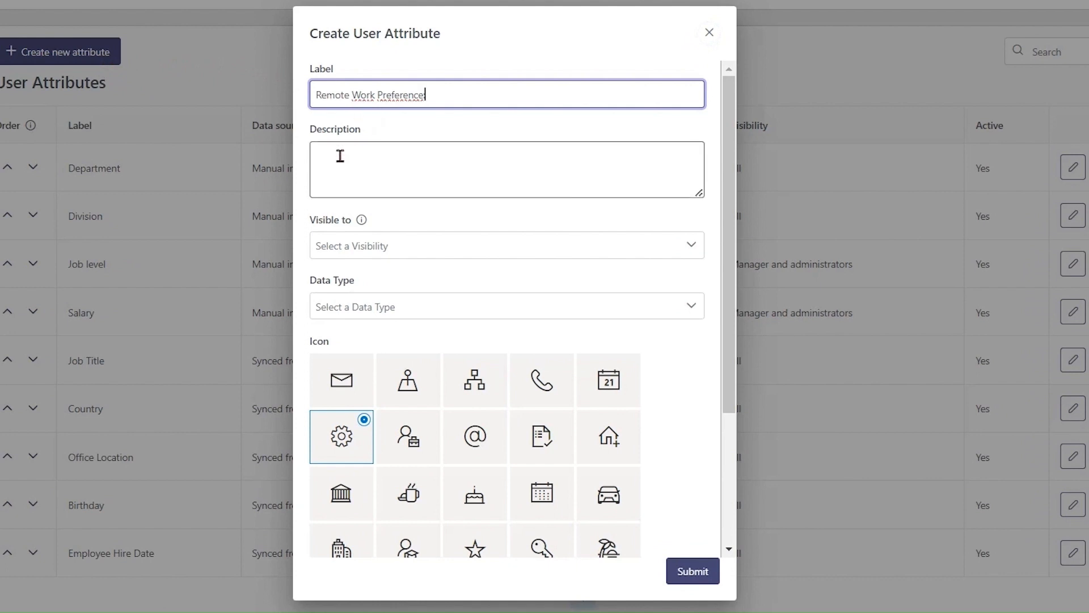
click(425, 246)
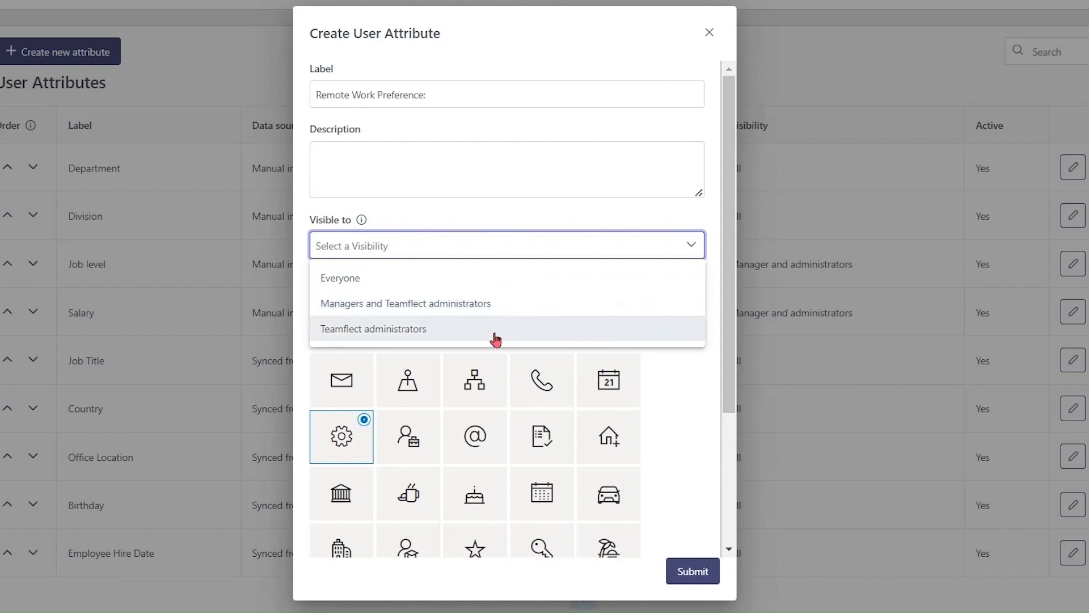
click(396, 279)
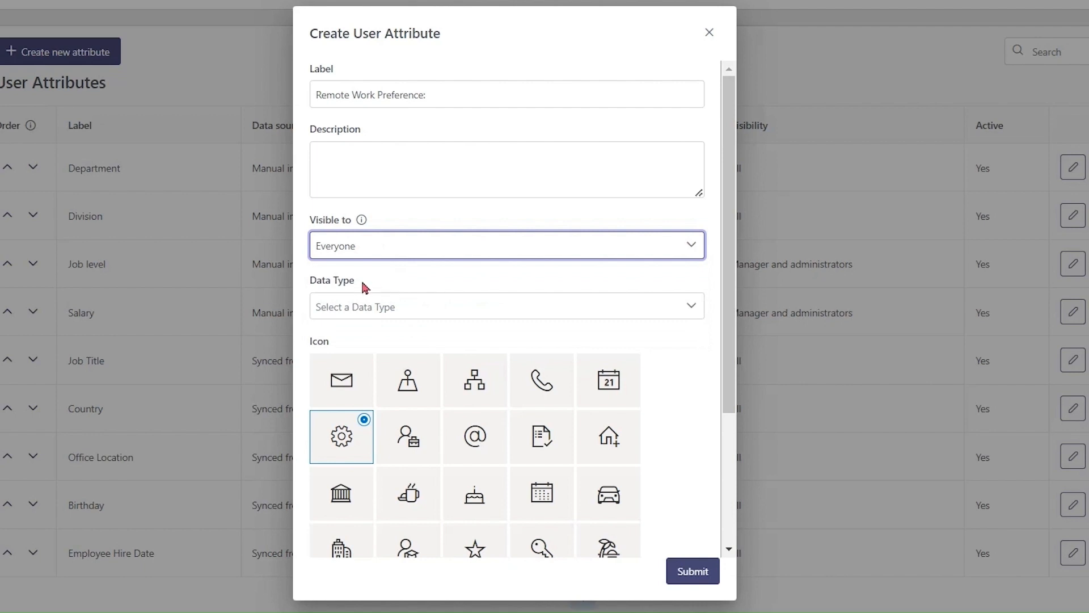
Step: Set the new attribute's data type to Dropdown and add the options Office, Remote and Hybrid
click(449, 308)
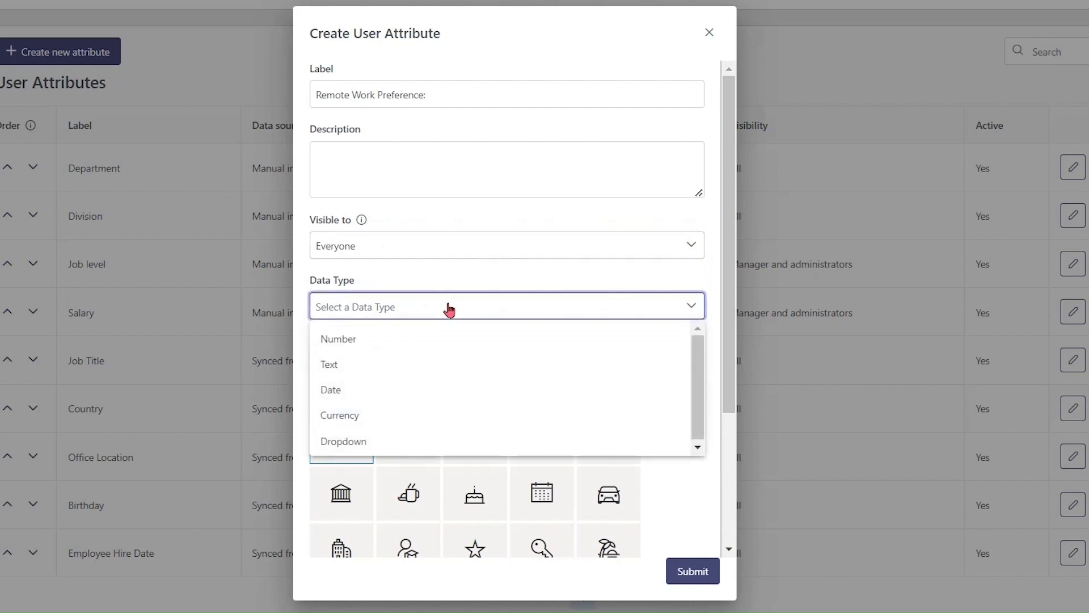
click(407, 449)
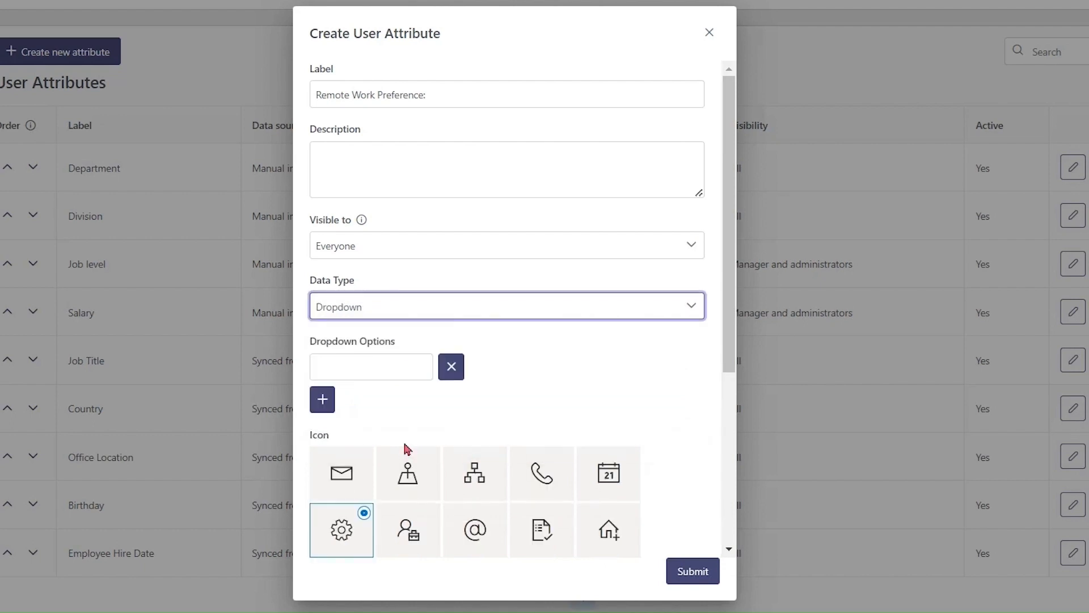
click(358, 370)
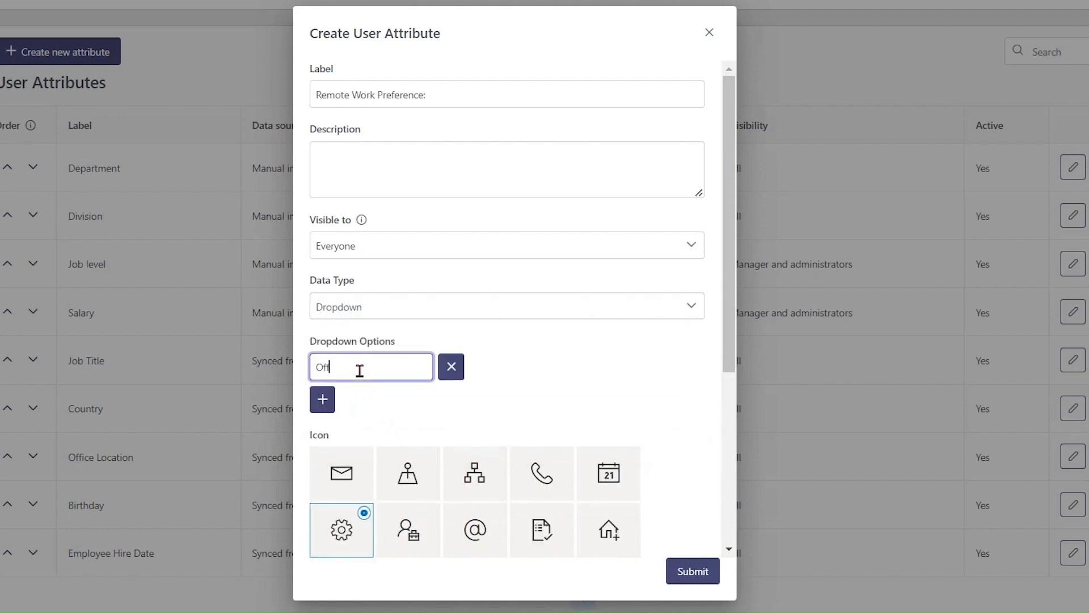
click(323, 399)
click(341, 397)
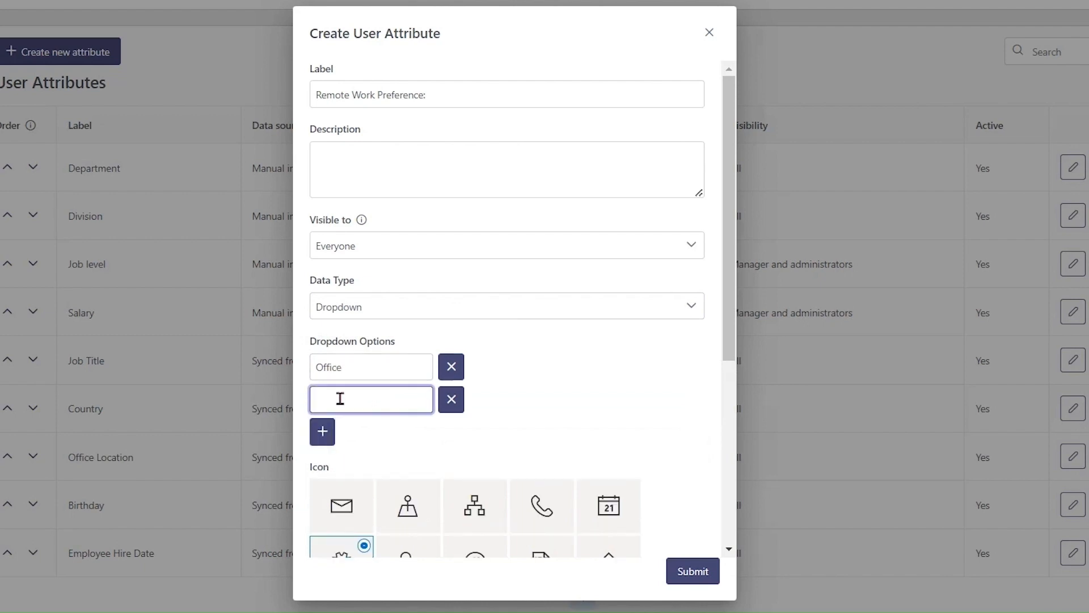
text(Remote)
click(324, 433)
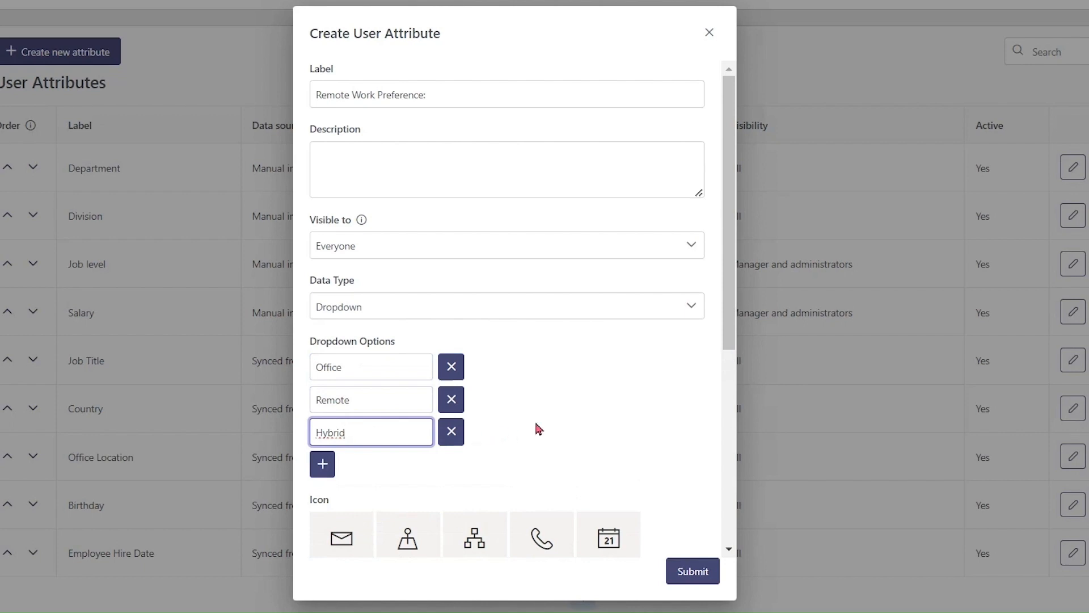
Step: Choose the person-with-briefcase icon for the new attribute and submit it as active
scroll(539, 430, down, 5)
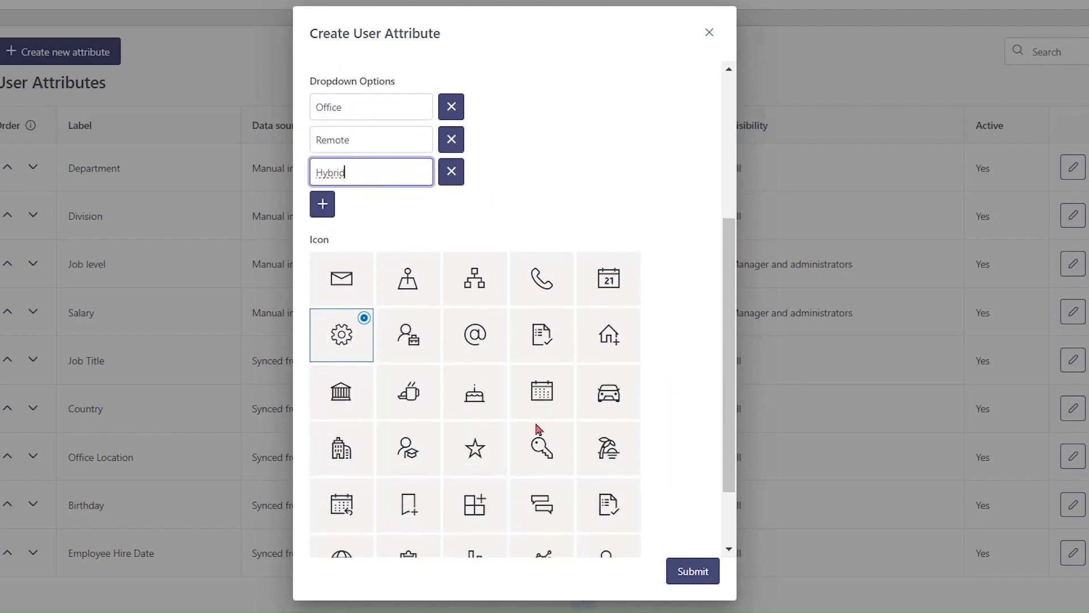
scroll(539, 429, down, 2)
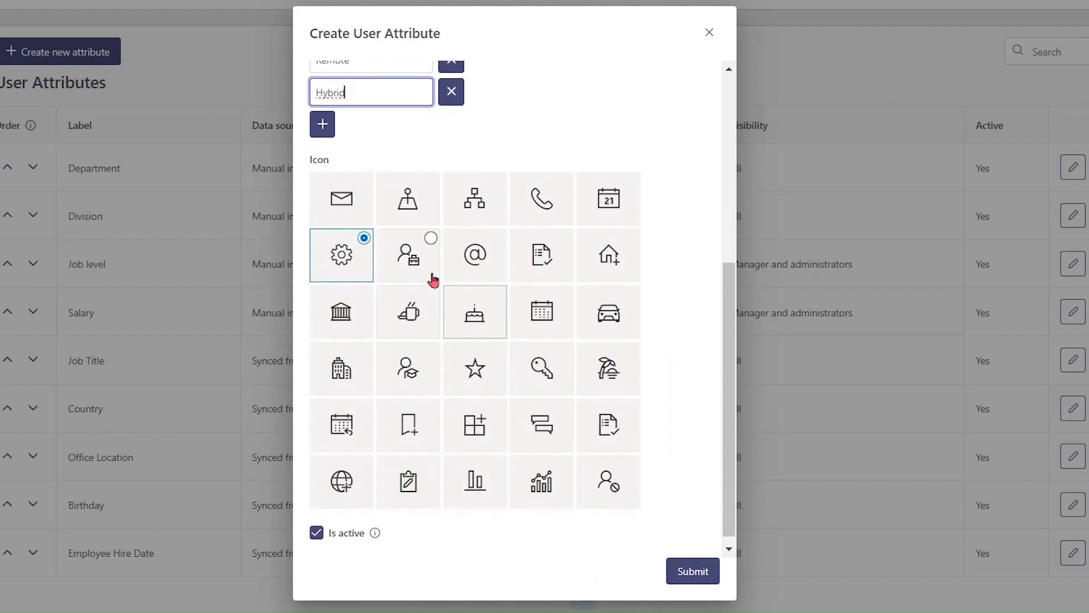
click(414, 259)
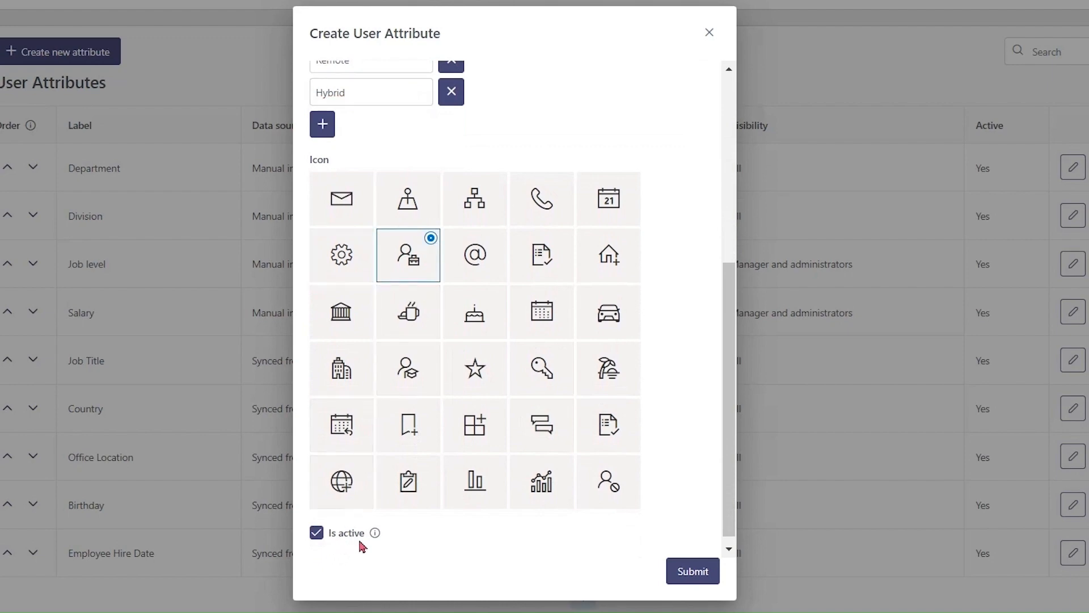
click(682, 573)
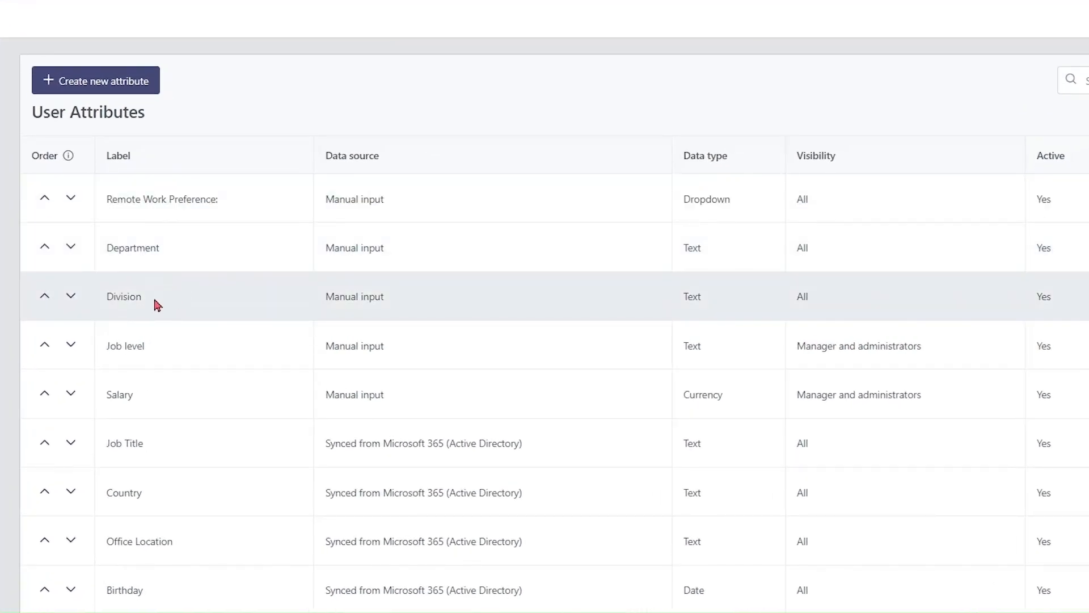
Step: Move the Remote Work Preference attribute down two places in the order, directly below Division
click(70, 199)
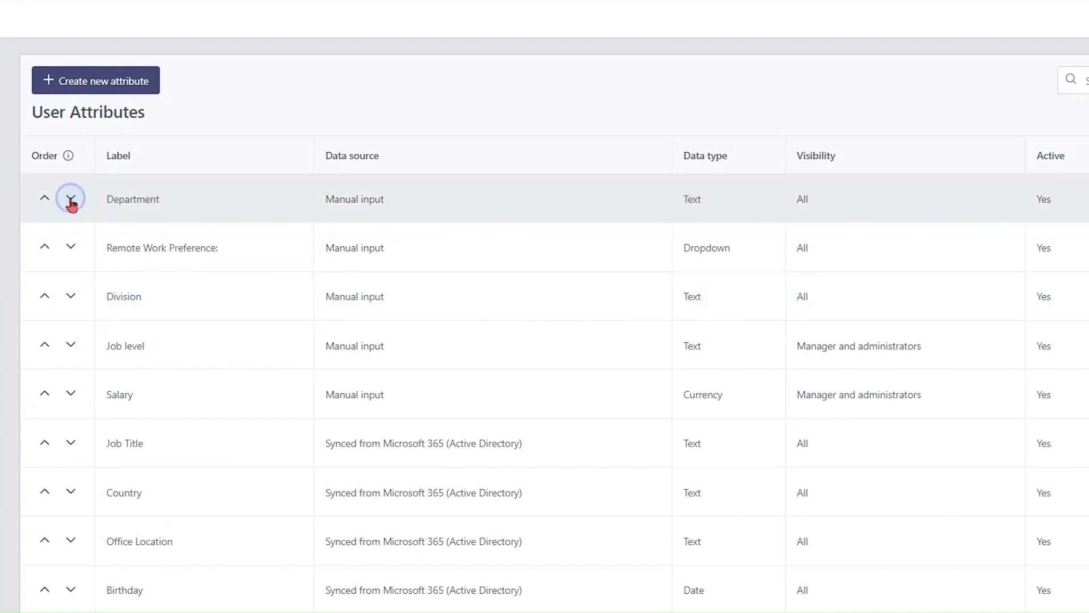
click(70, 245)
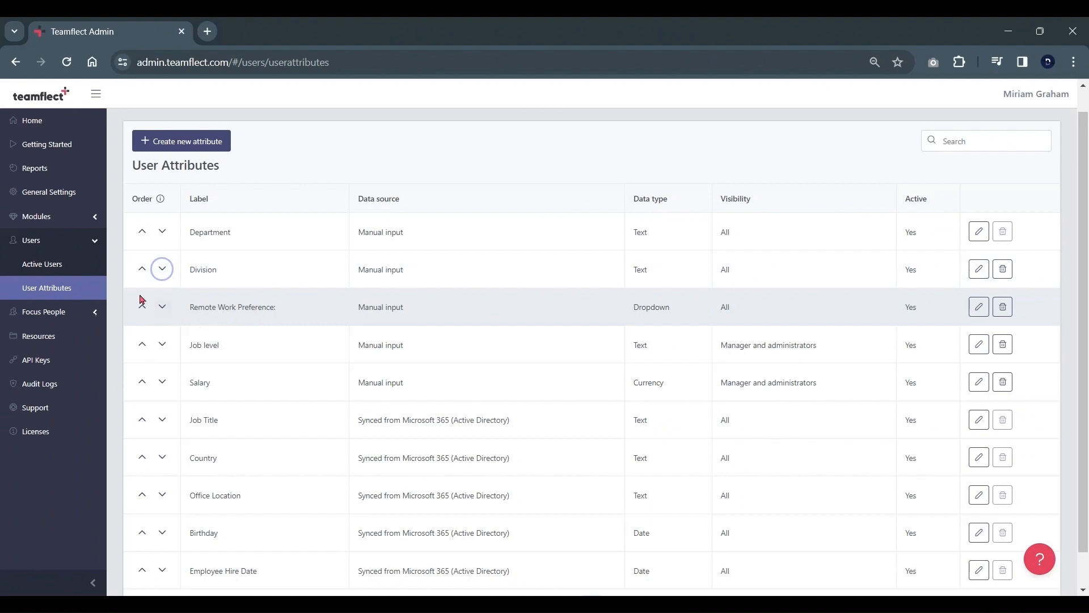
Step: In the active users list, set the Remote Work Preference of the Digital Marketing department's Level 70 user to Hybrid
click(72, 266)
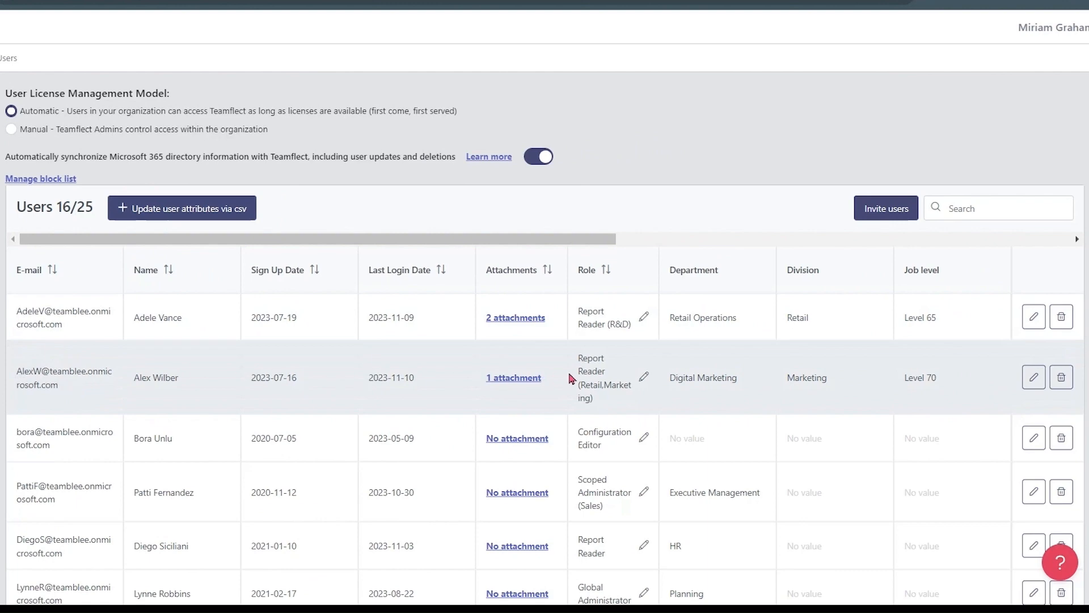
click(1033, 378)
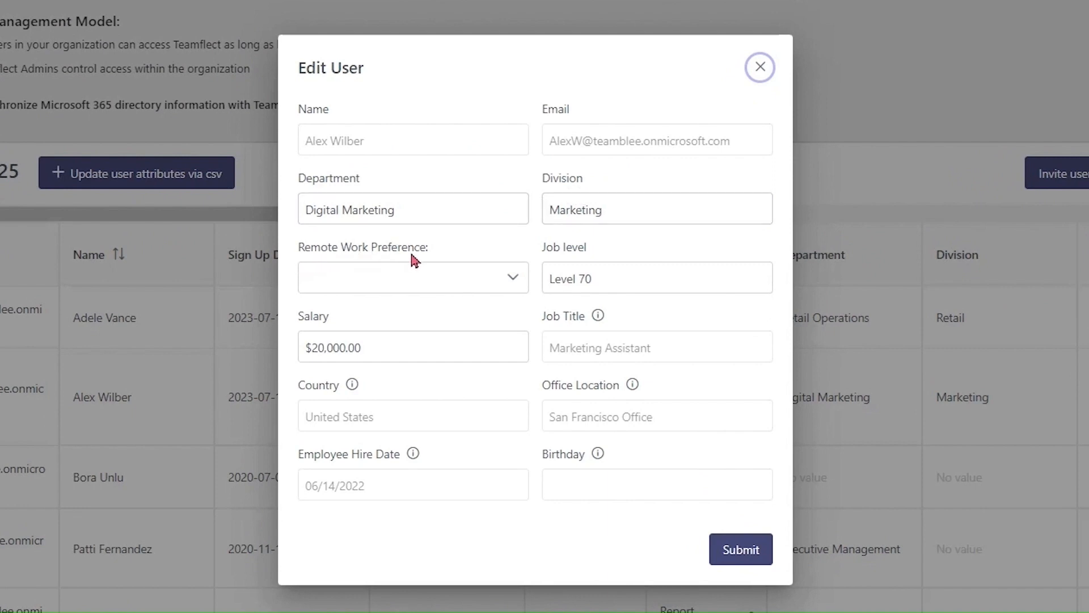
click(506, 282)
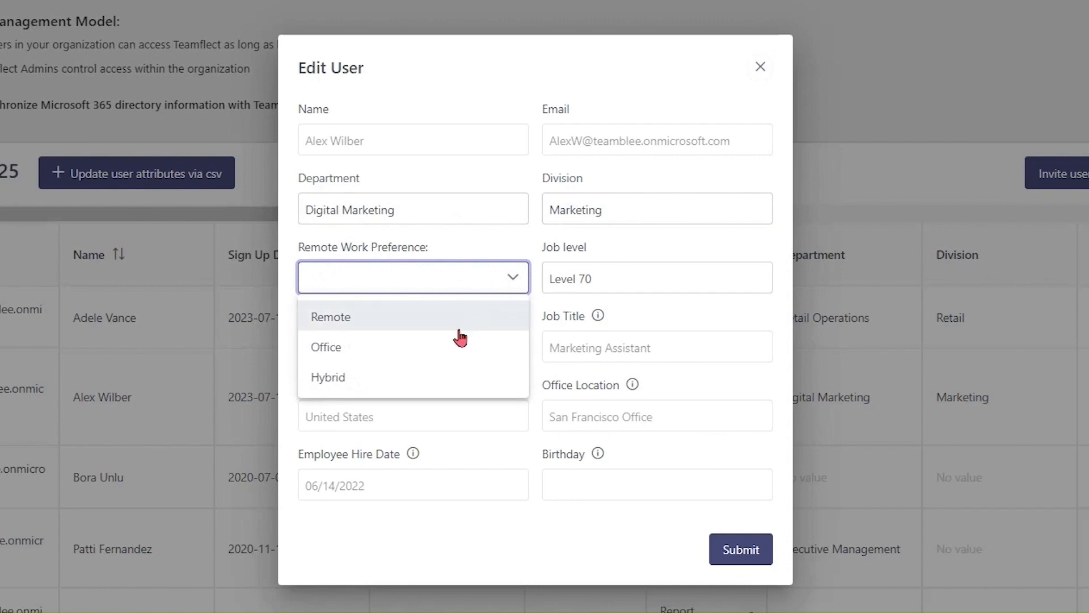
click(398, 386)
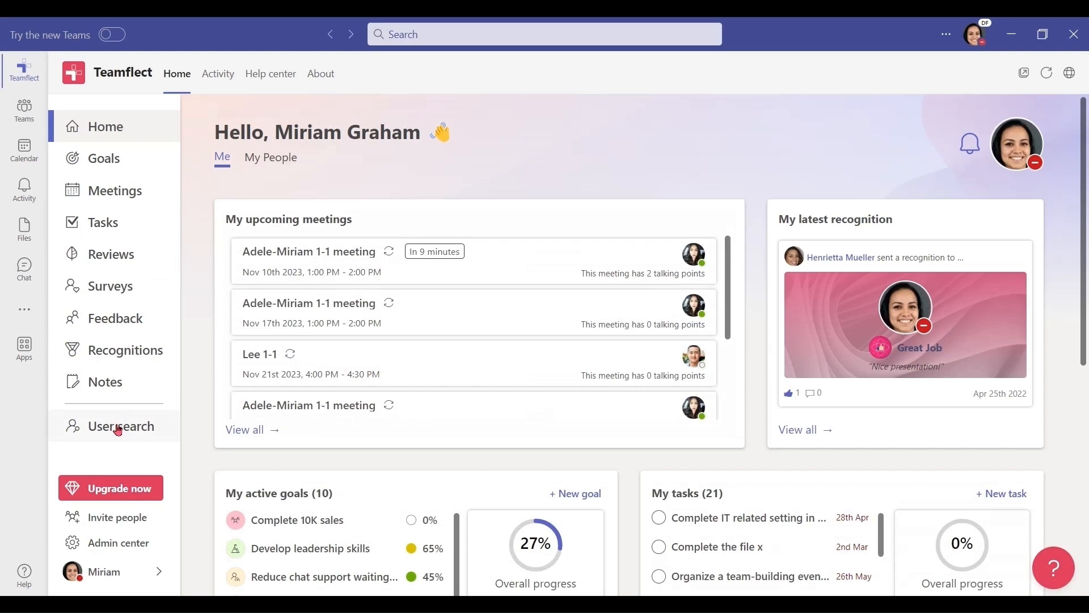
Step: Switch back to Teamflect in Teams and check the Remote Work Preference entry on the marketing assistant's profile
click(118, 429)
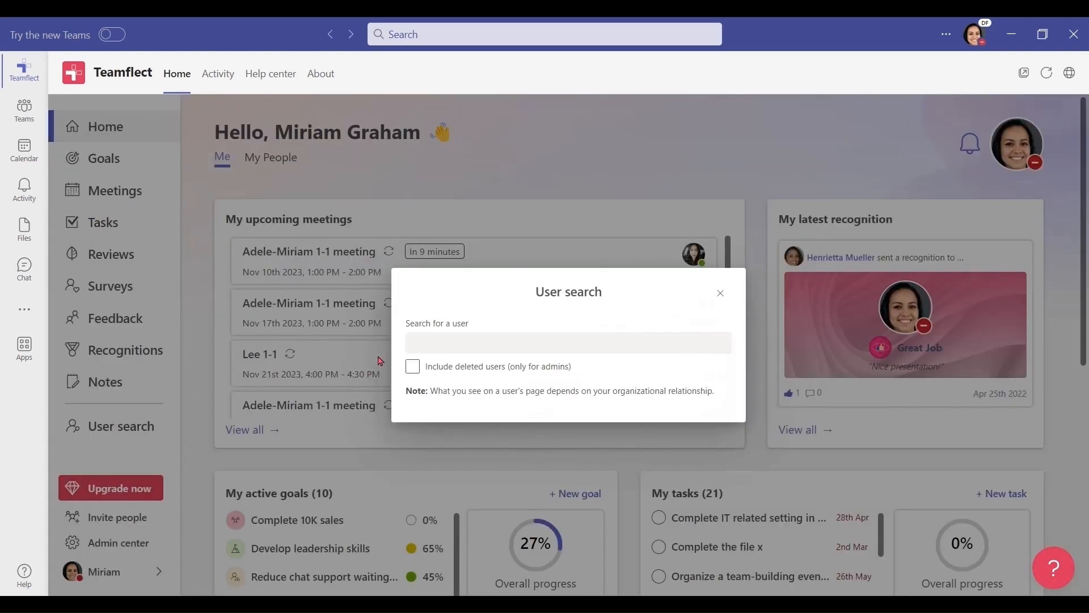
click(427, 345)
click(745, 410)
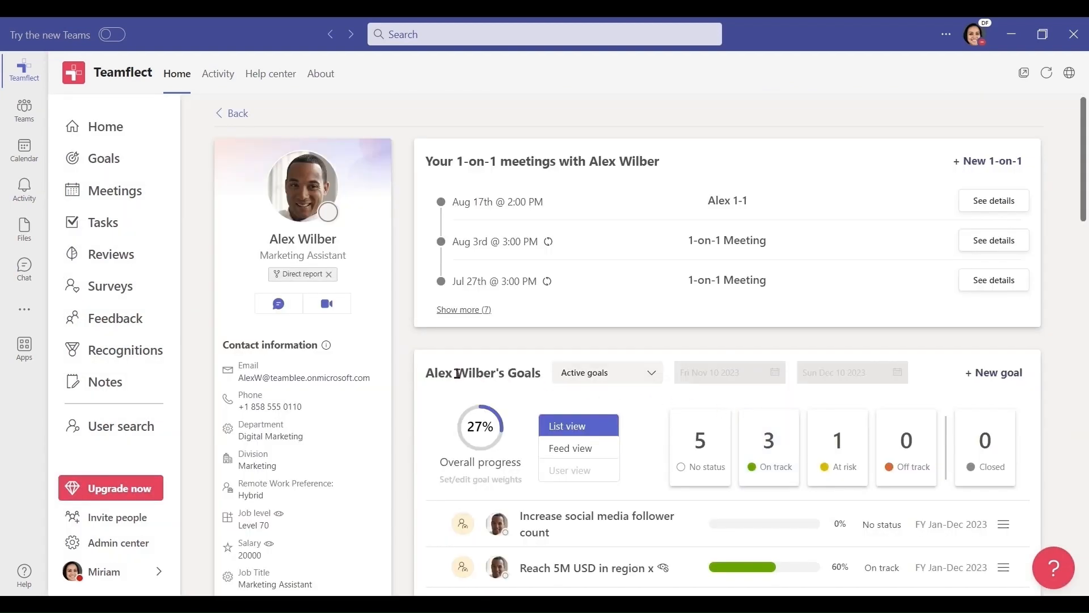
scroll(405, 379, down, 3)
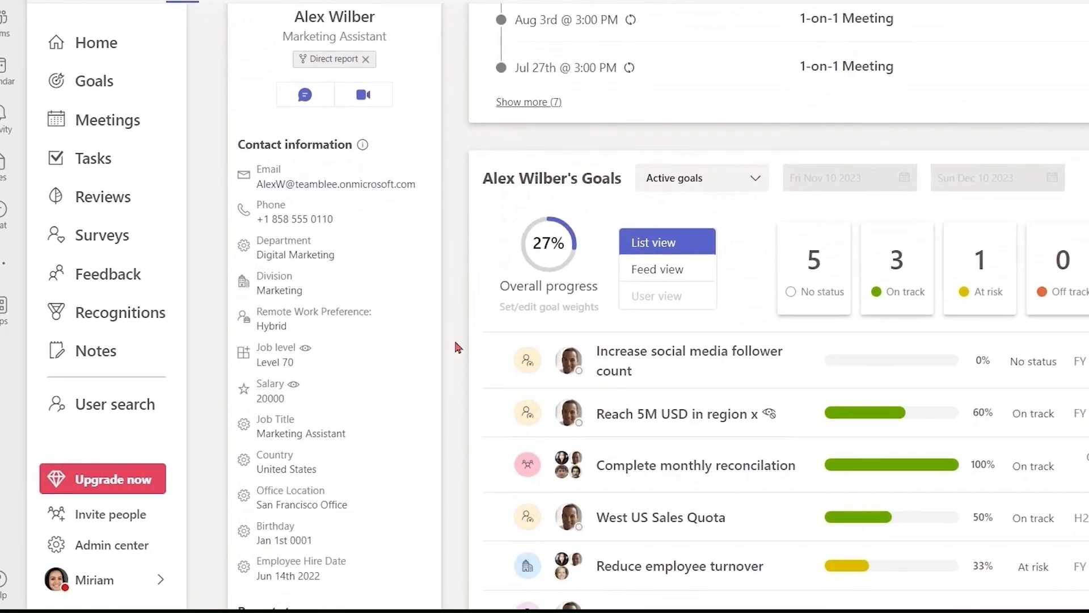